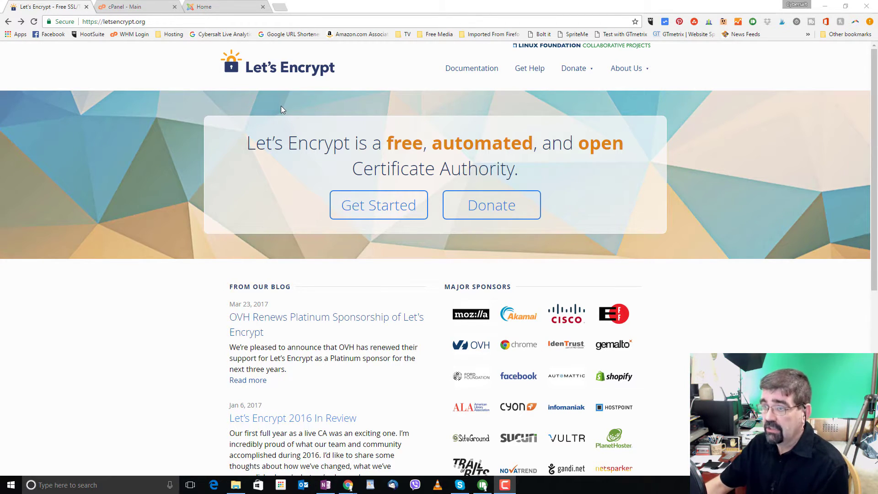
Go to the cPanel dashboard and open the Let's Encrypt SSL tool
left_click(124, 6)
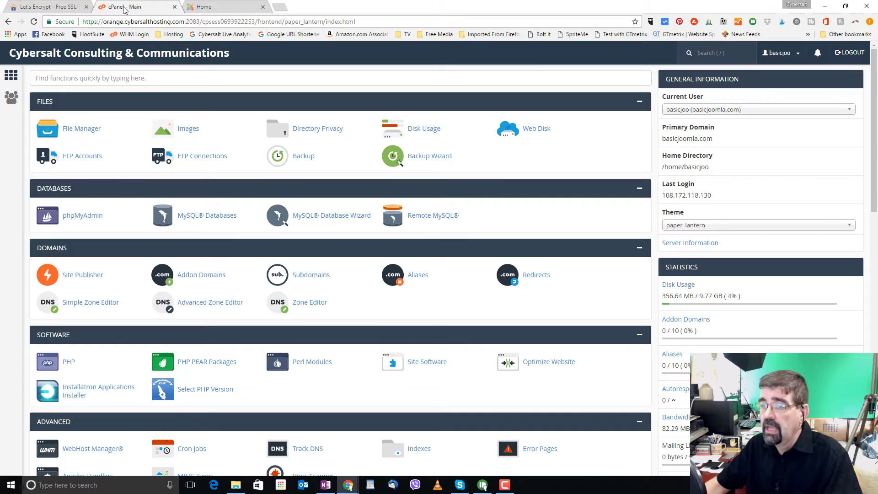
scroll(173, 102, "down", 1)
scroll(172, 101, "down", 1)
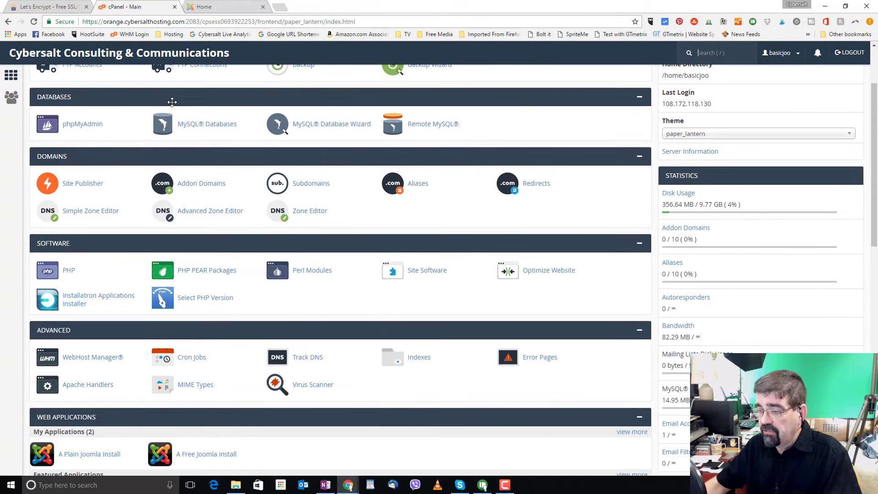
scroll(173, 102, "down", 1)
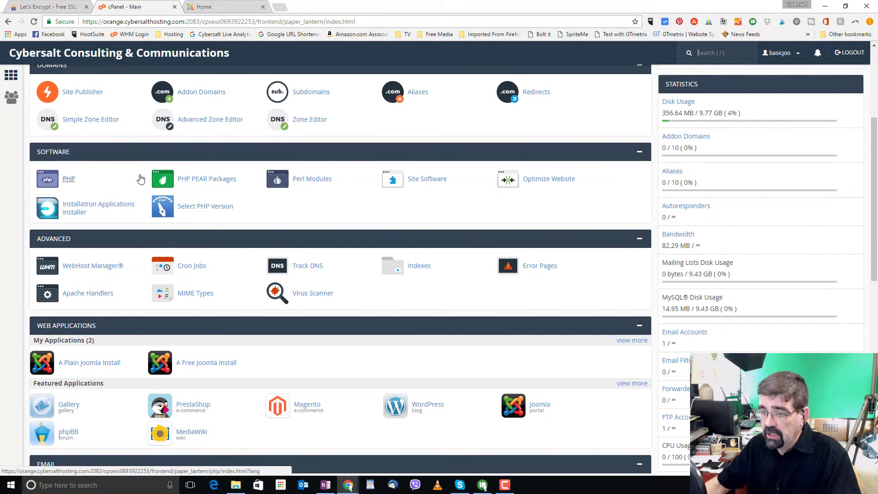
scroll(141, 179, "down", 2)
scroll(141, 178, "down", 2)
scroll(158, 161, "down", 1)
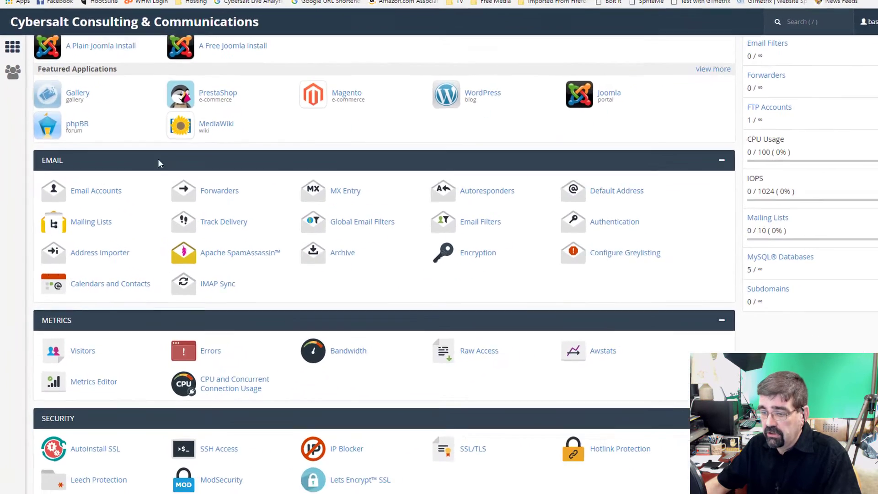
scroll(158, 161, "down", 4)
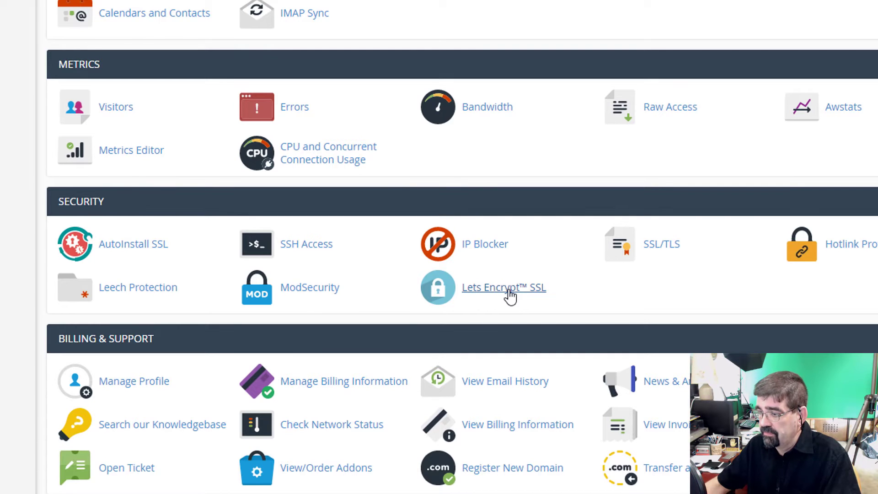
left_click(510, 295)
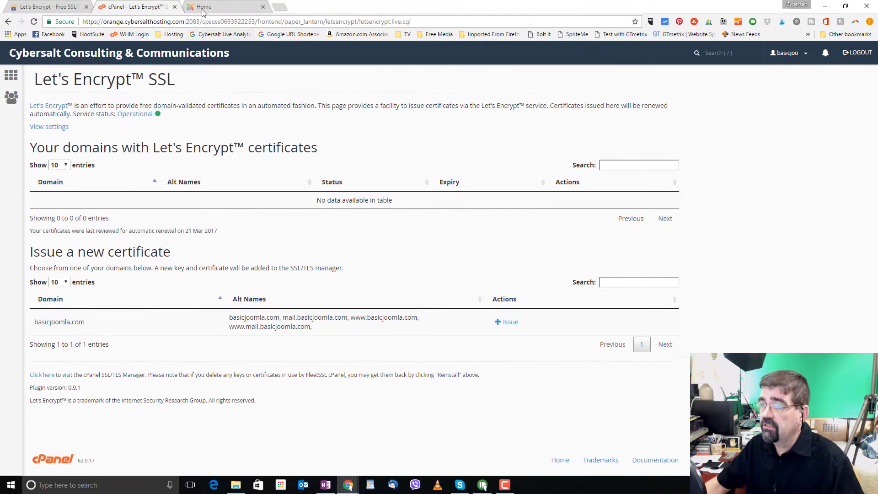
left_click(207, 8)
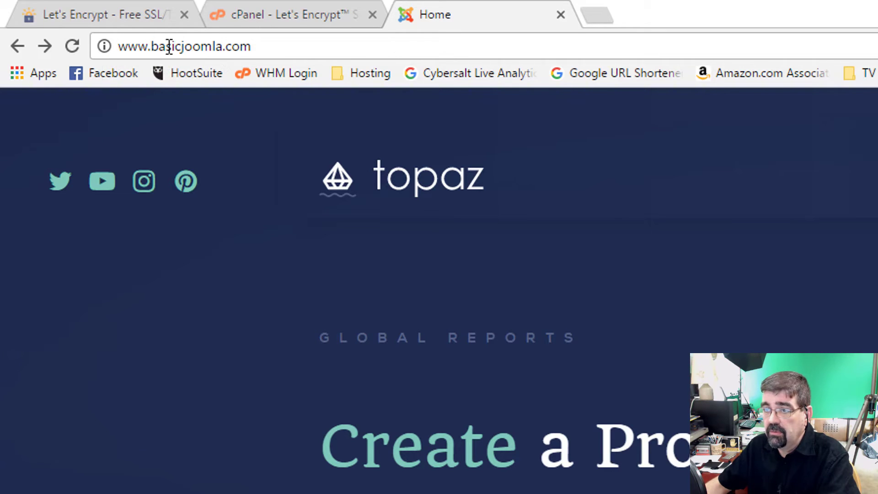
left_click(103, 46)
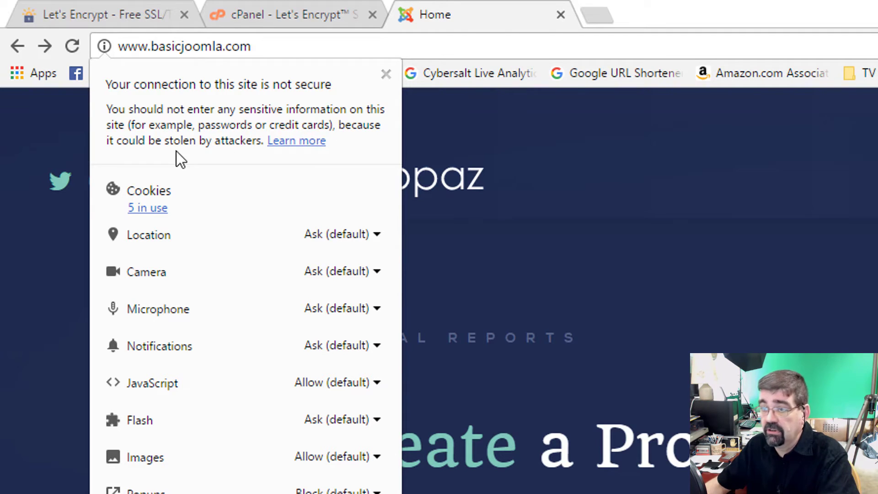
left_click(118, 46)
Load basicjoomla.com over plain HTTP and check its connection security
left_click(118, 47)
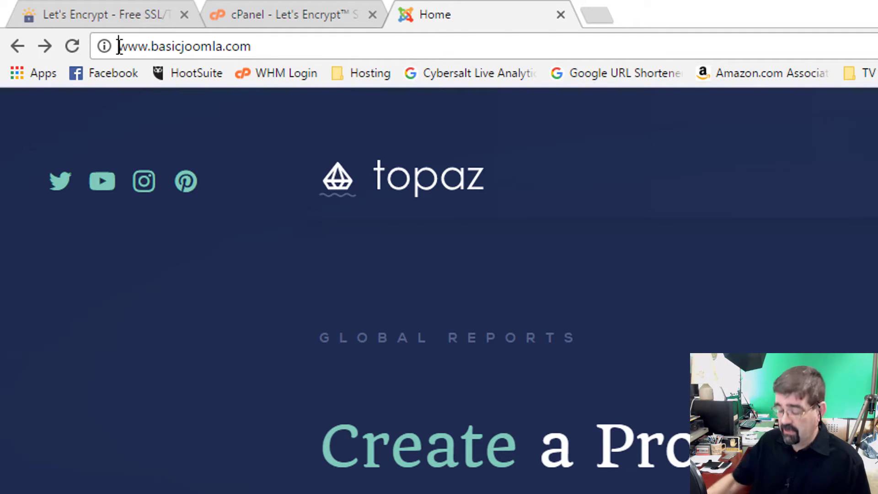
type("http")
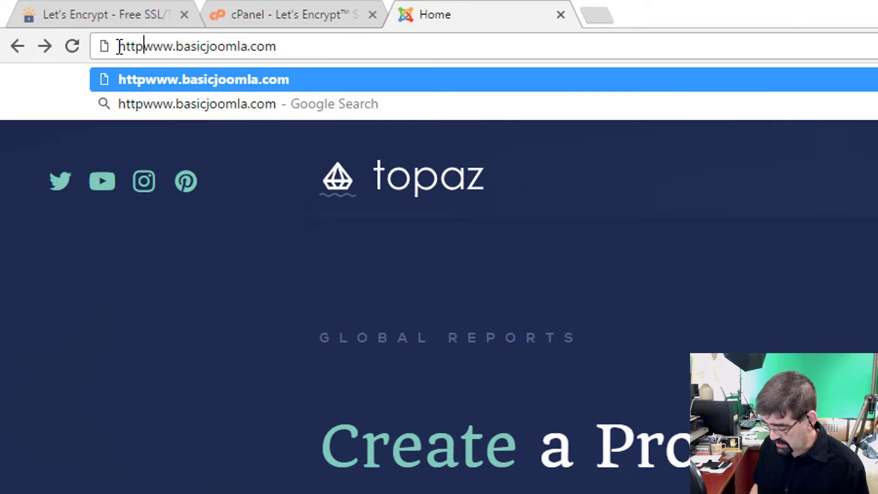
type("://")
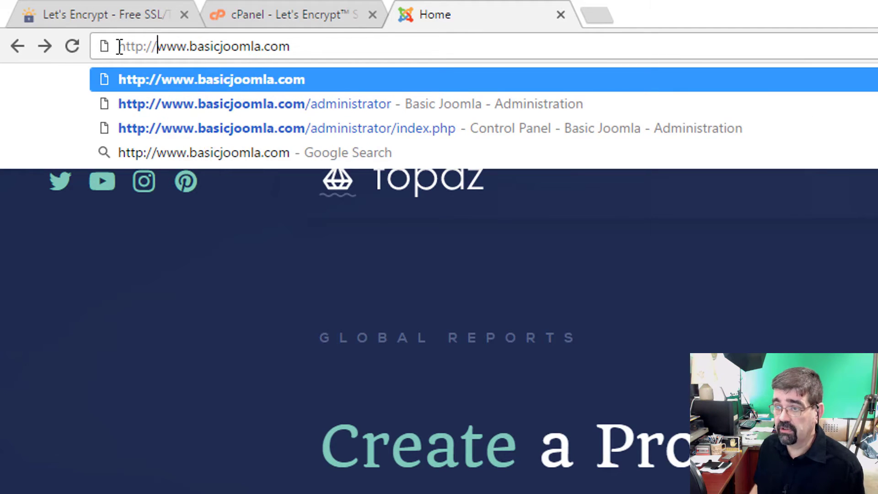
key("Return")
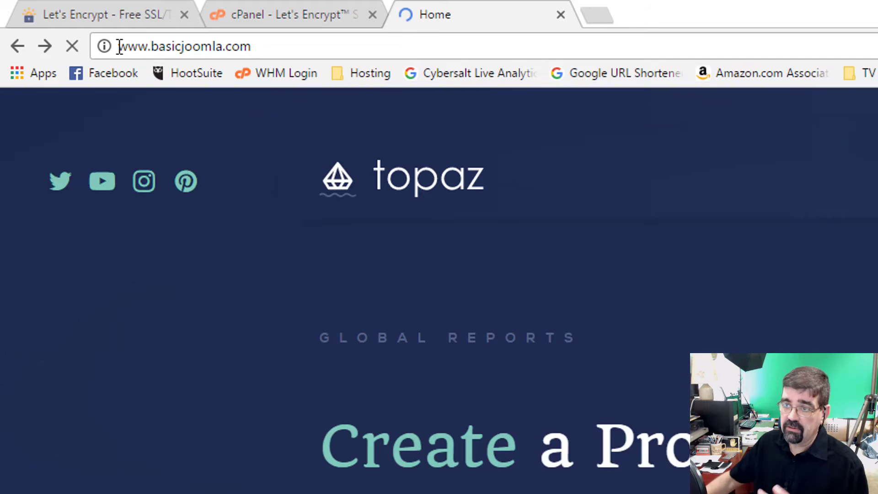
left_click(103, 47)
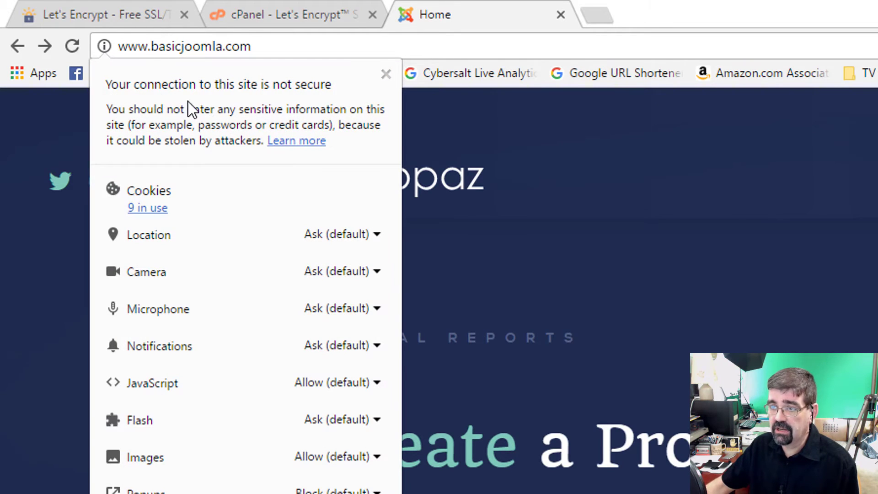
left_click(118, 46)
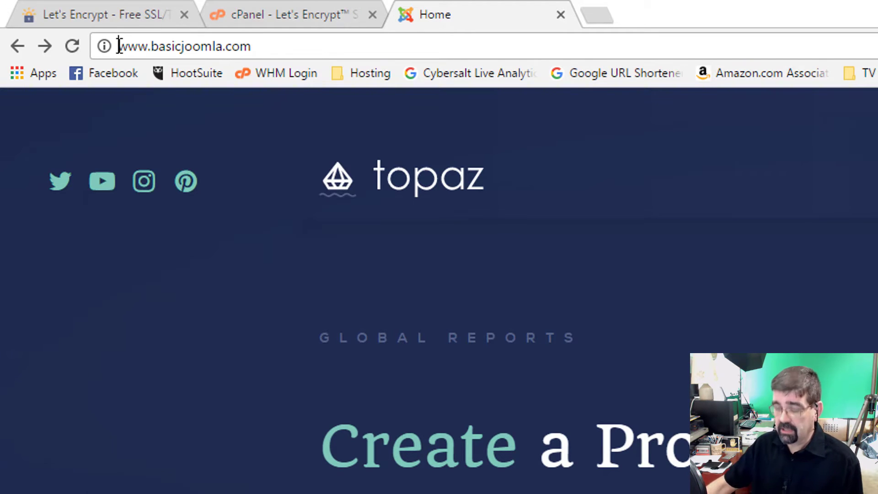
type("h")
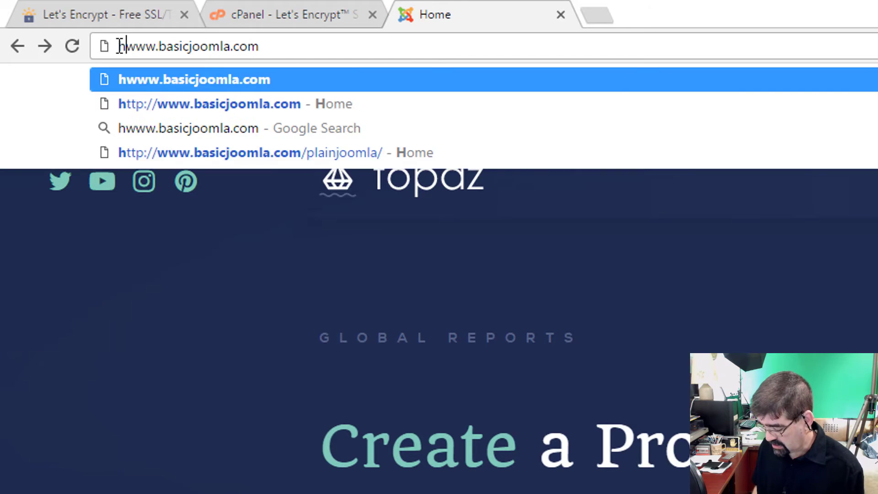
type("ttps")
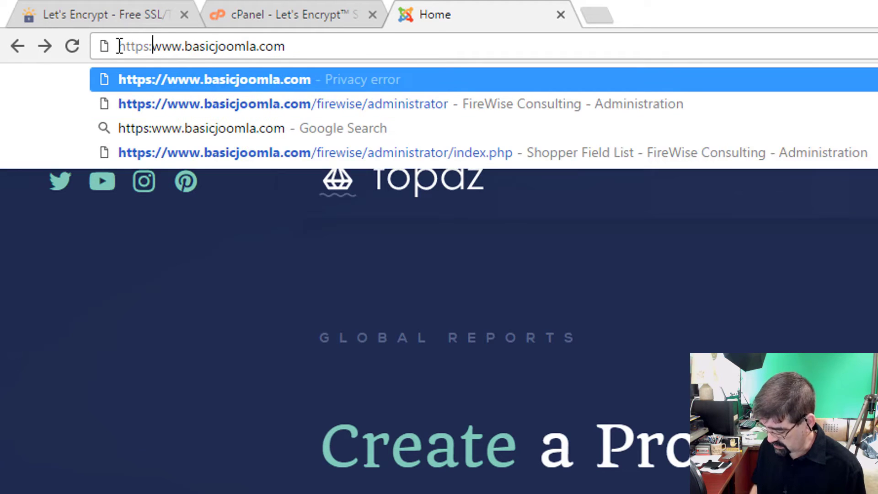
type("://")
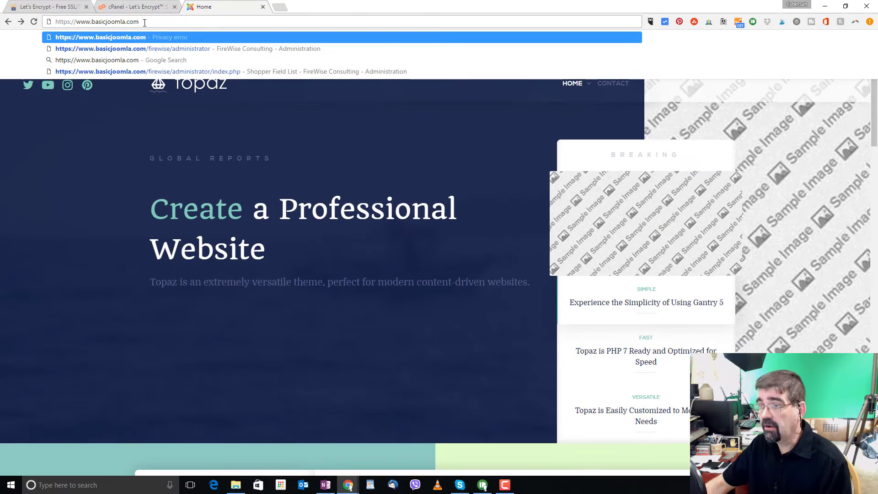
key("Return")
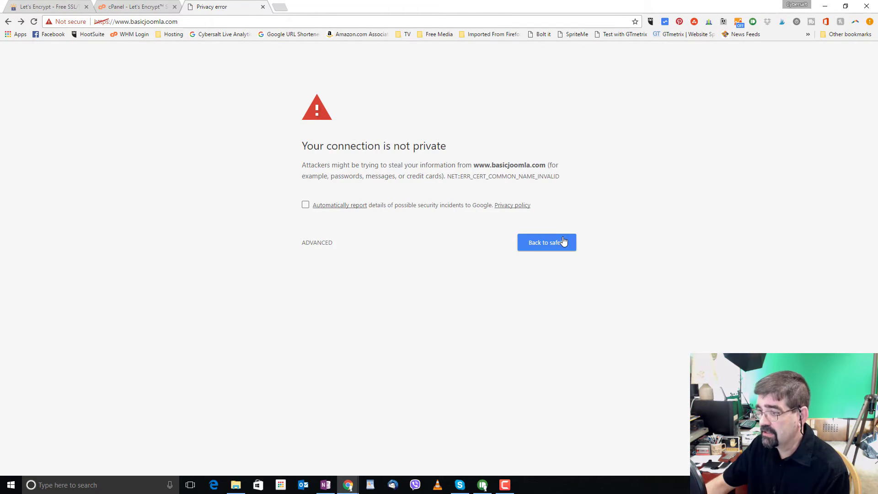
left_click(328, 244)
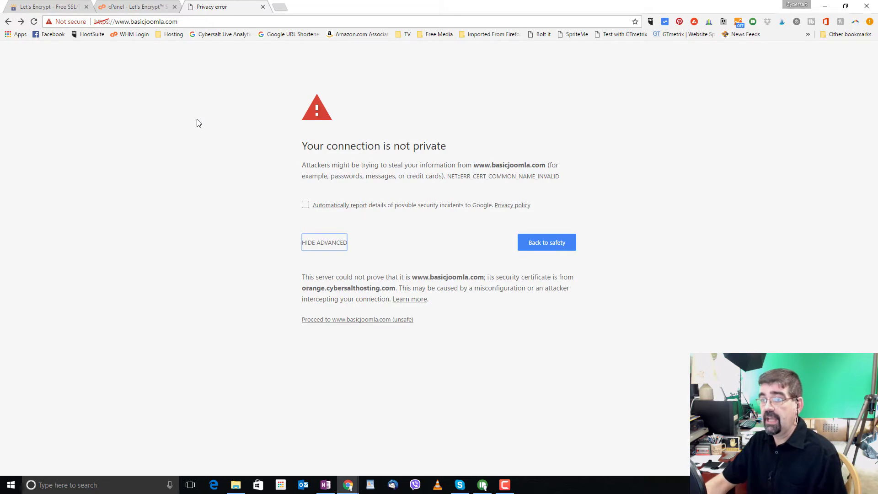
left_click(129, 7)
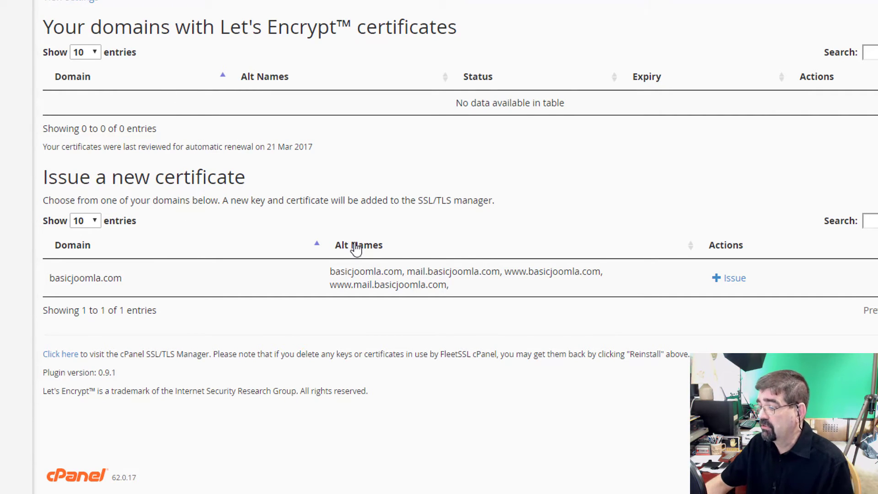
Issue a Let's Encrypt certificate for basicjoomla.com, including its mail and www aliases
left_click(734, 282)
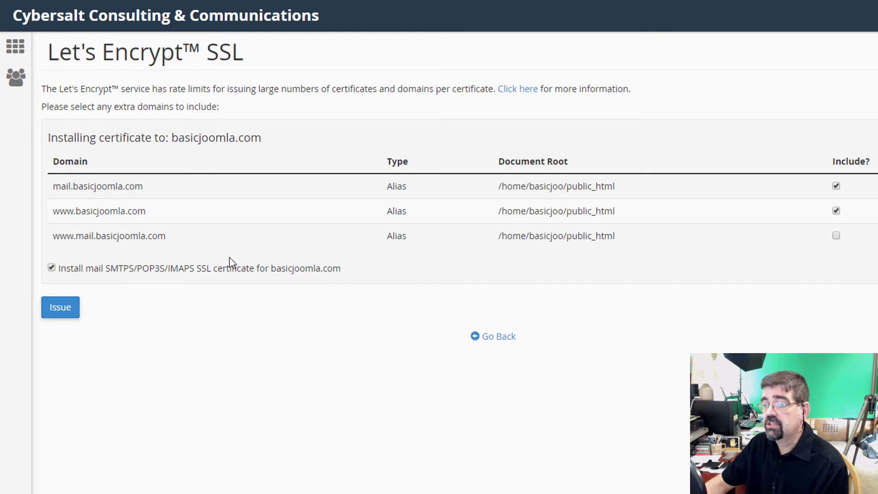
left_click(65, 311)
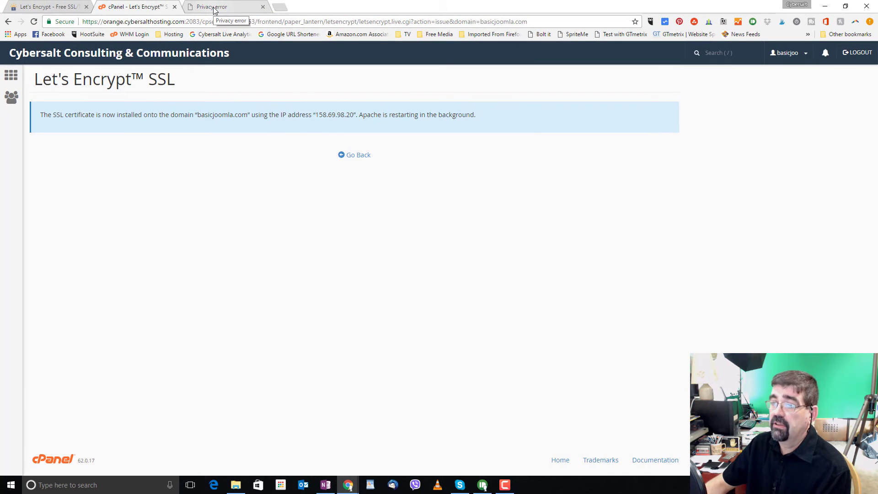
left_click(214, 7)
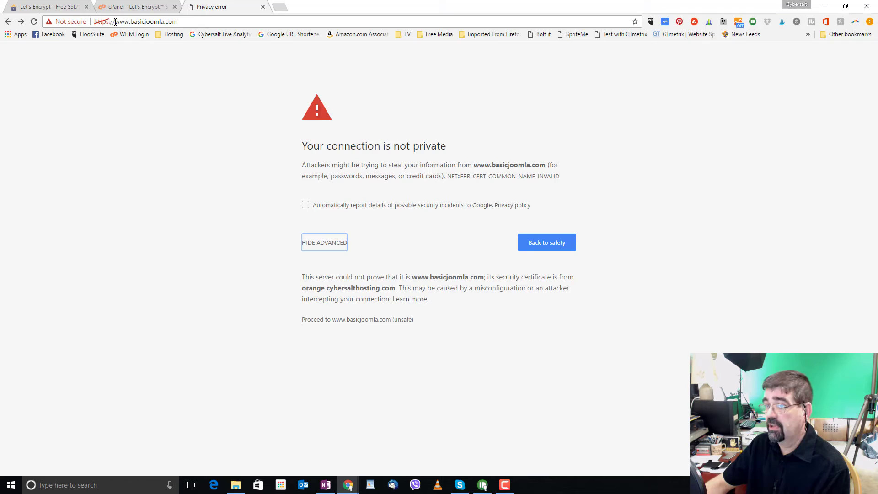
left_click(198, 22)
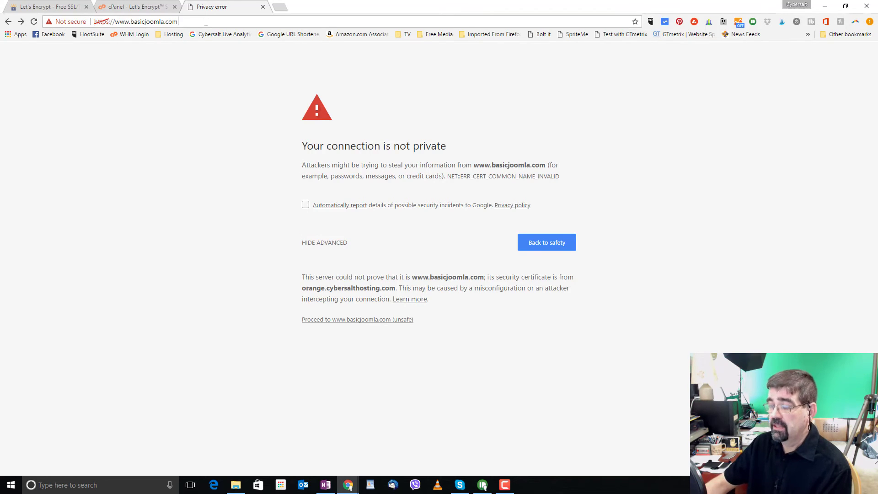
key("Return")
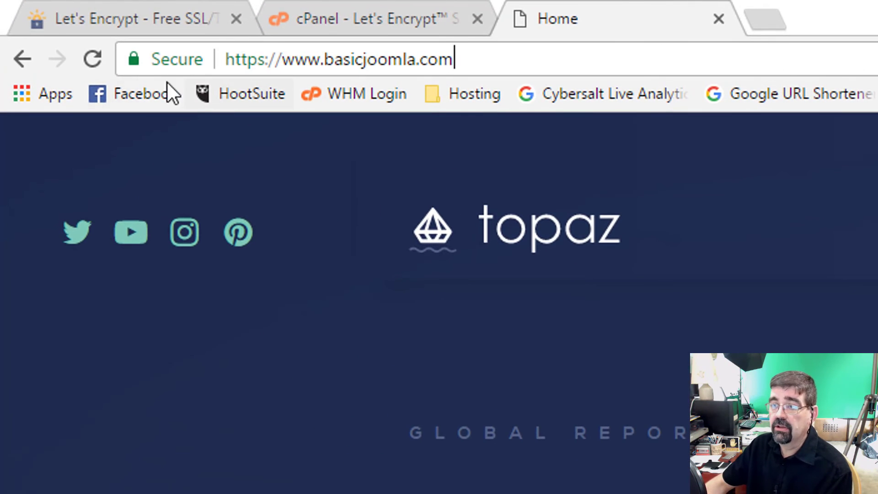
left_click(136, 64)
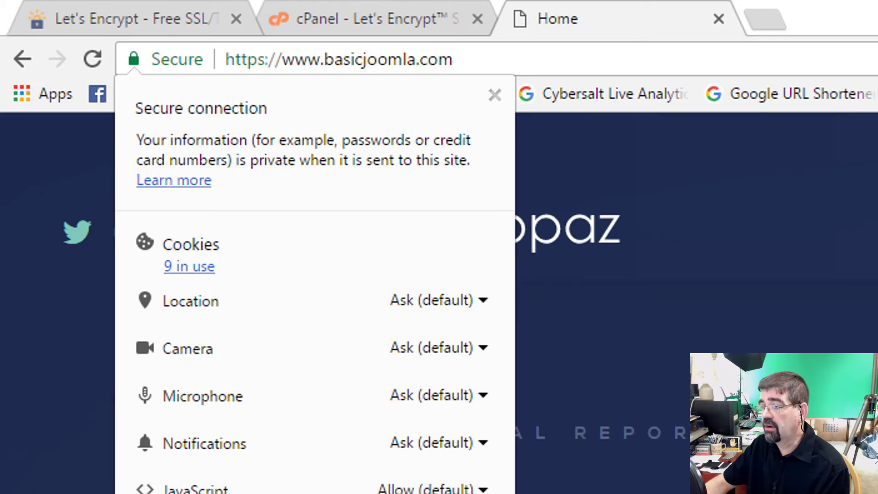
Dismiss the site information panel for basicjoomla.com with Esc
key("Escape")
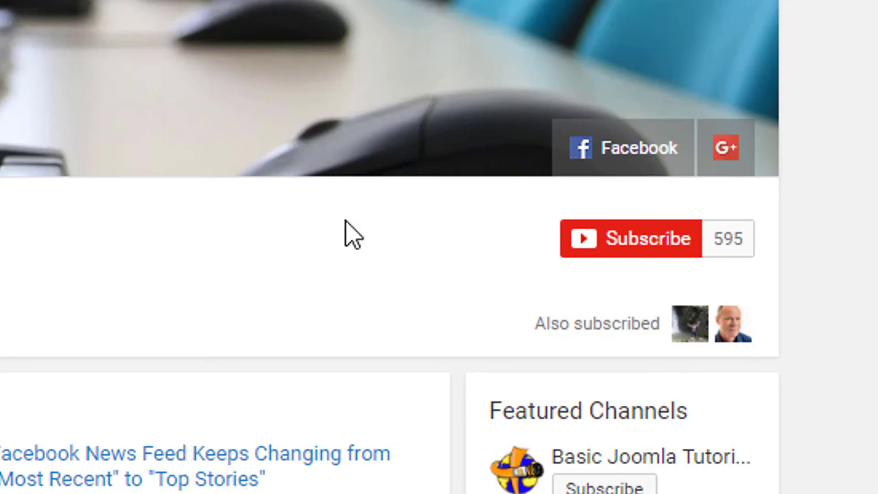
Subscribe to the Basic Joomla Tutorials YouTube channel
left_click(610, 241)
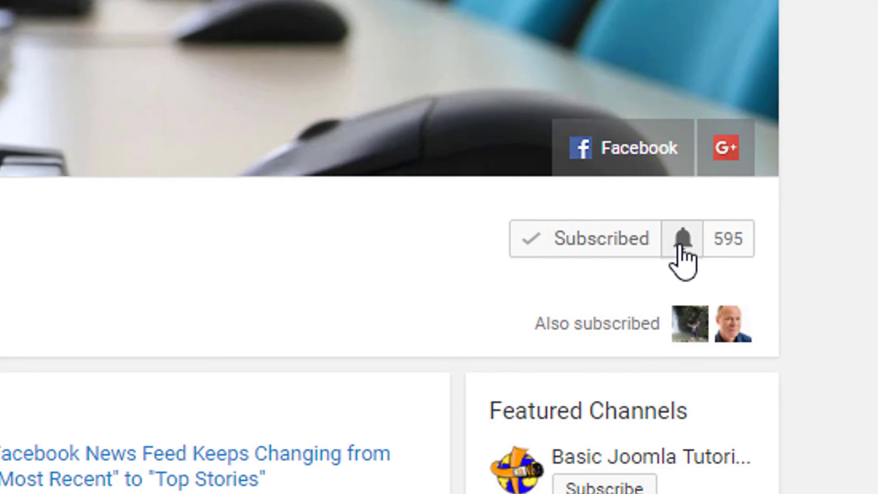